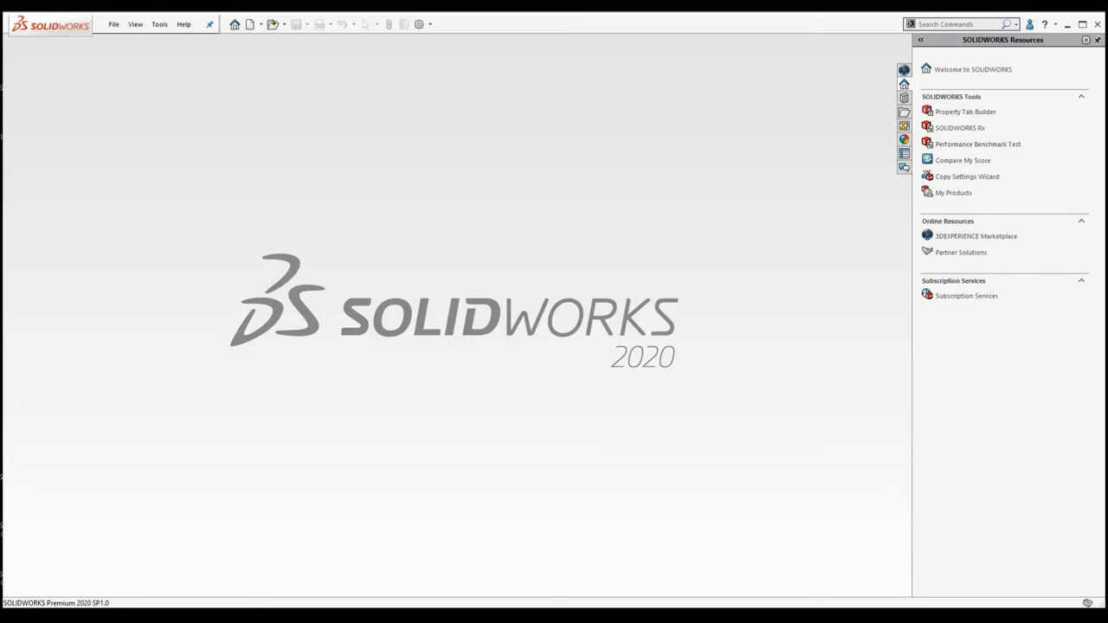
# - Create a new assembly document
pyautogui.click(249, 23)
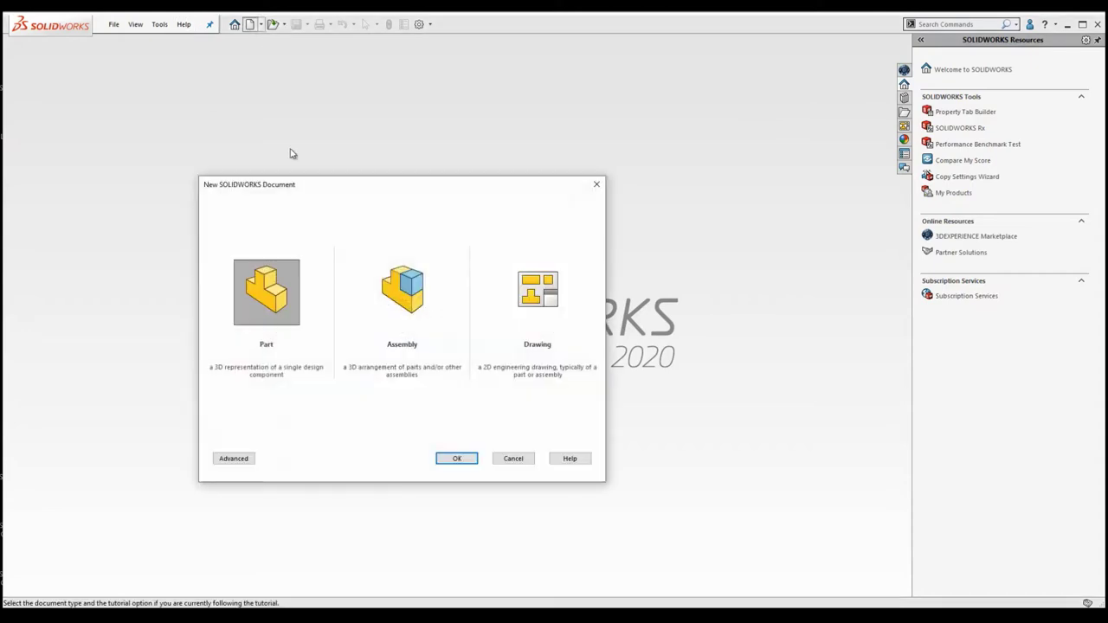
pyautogui.click(411, 296)
pyautogui.click(456, 458)
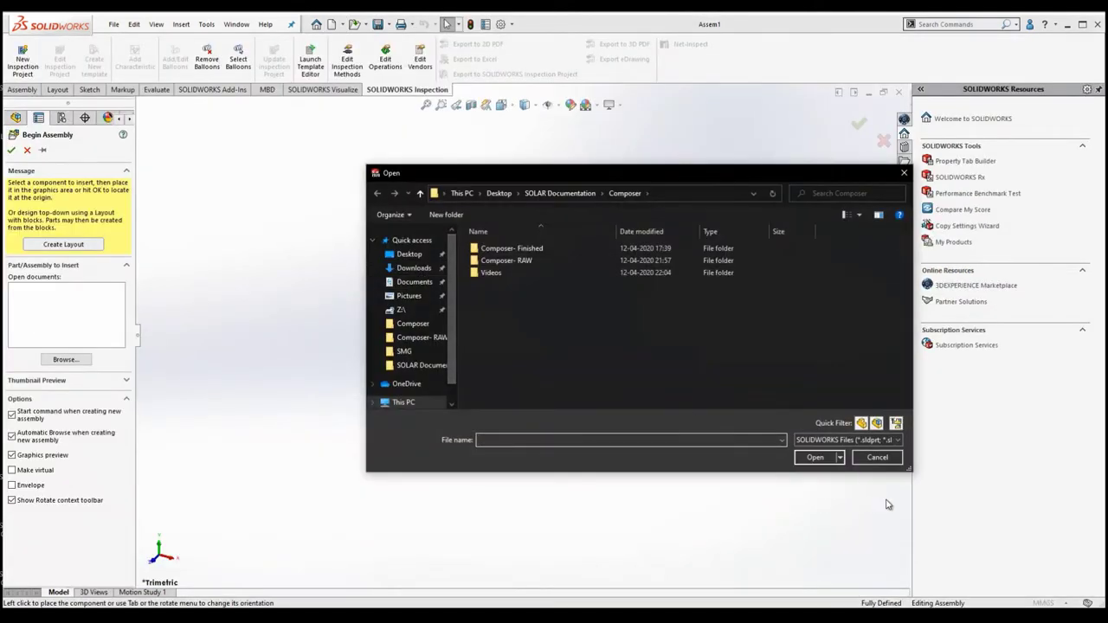
# - Leave component insertion with the assembly empty and show the Toolbox design library
pyautogui.click(877, 457)
pyautogui.click(26, 149)
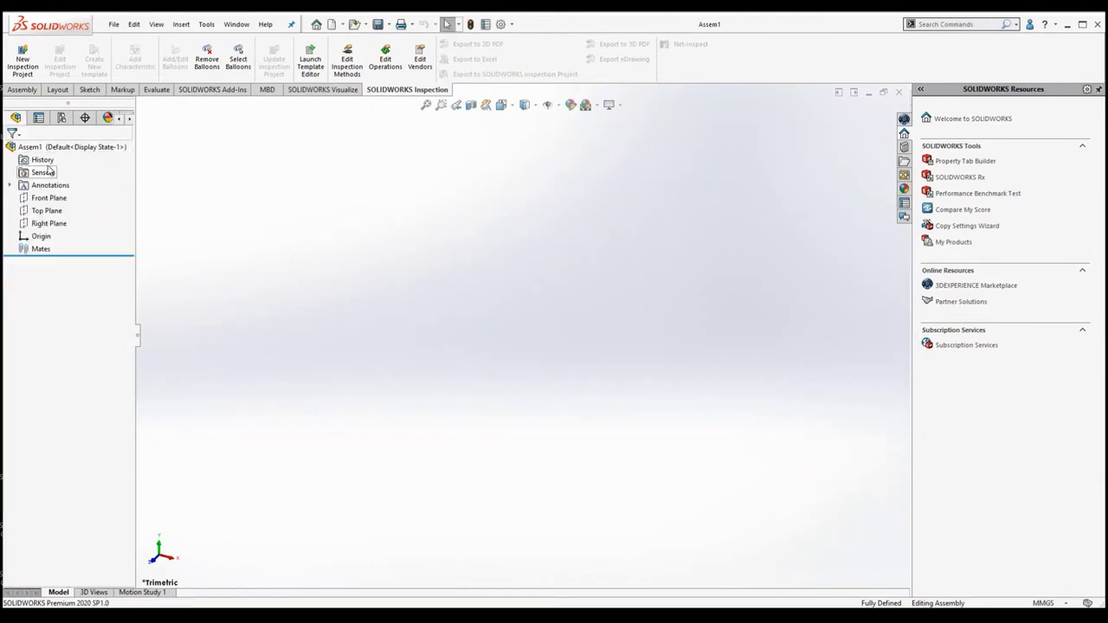
pyautogui.click(904, 147)
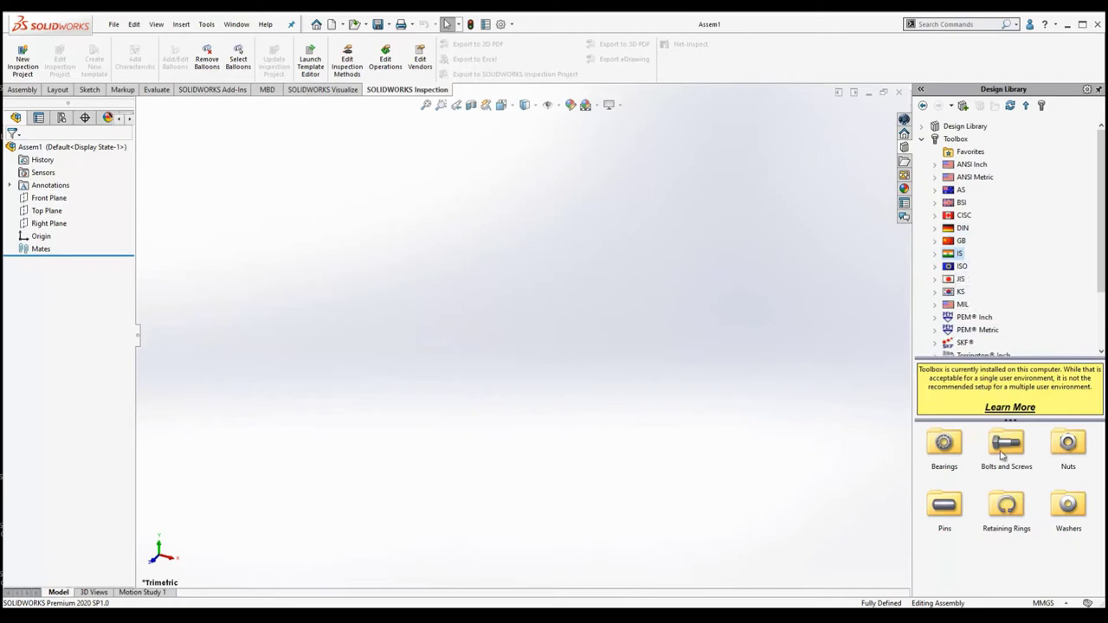
# - Insert the Countersunk Nib Bolt IS 8353 from Toolbox IS > Bolts and Screws > Countersunk Head
pyautogui.click(935, 254)
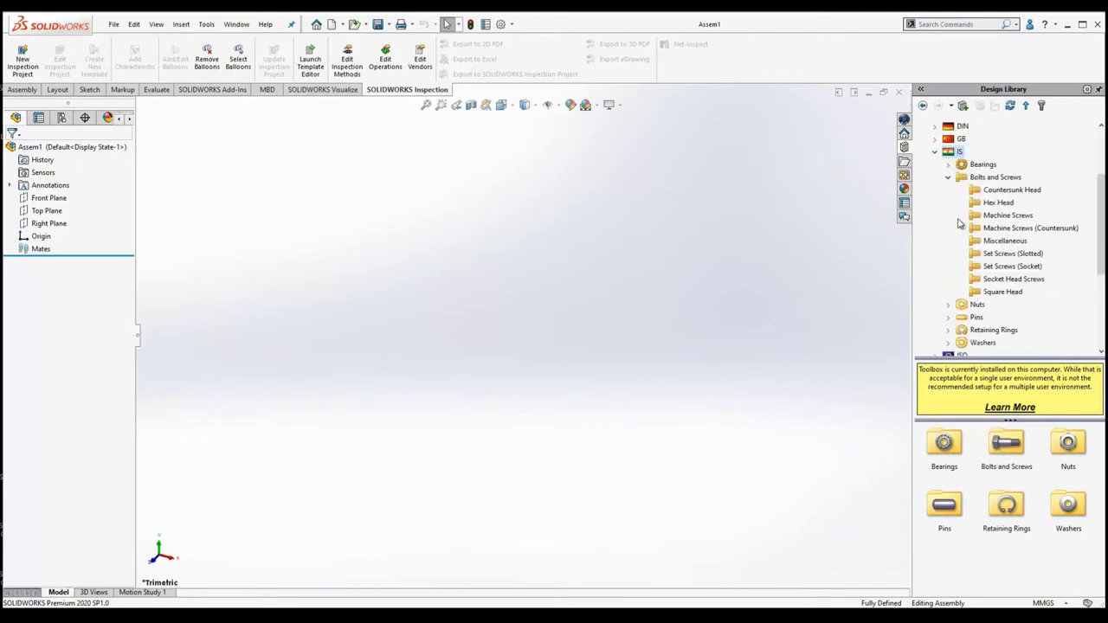
pyautogui.click(985, 178)
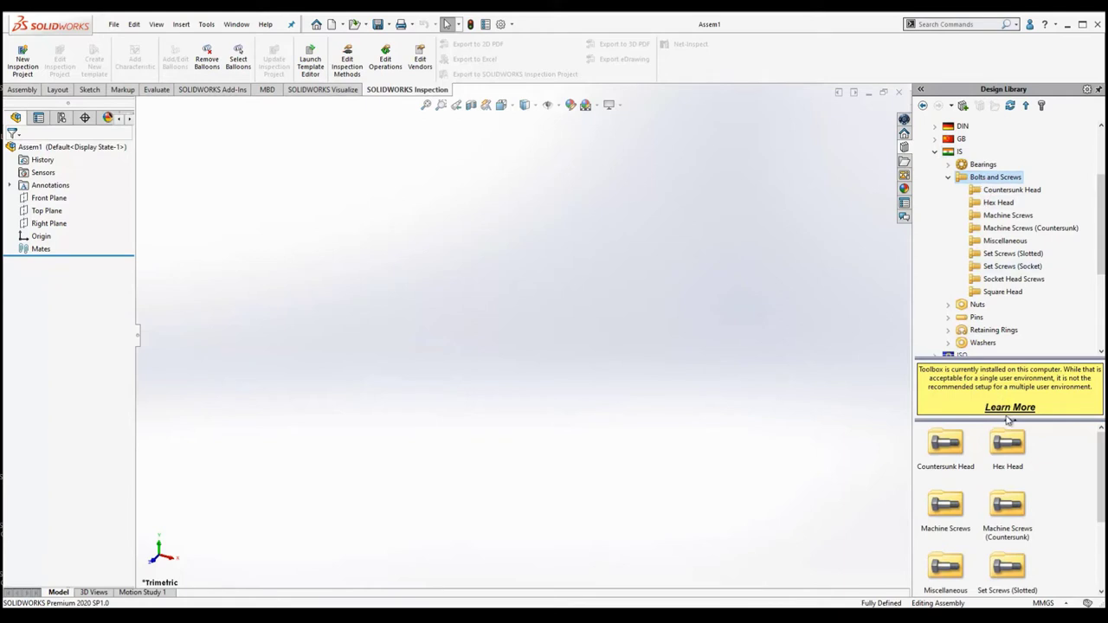
pyautogui.doubleClick(966, 459)
pyautogui.click(943, 443)
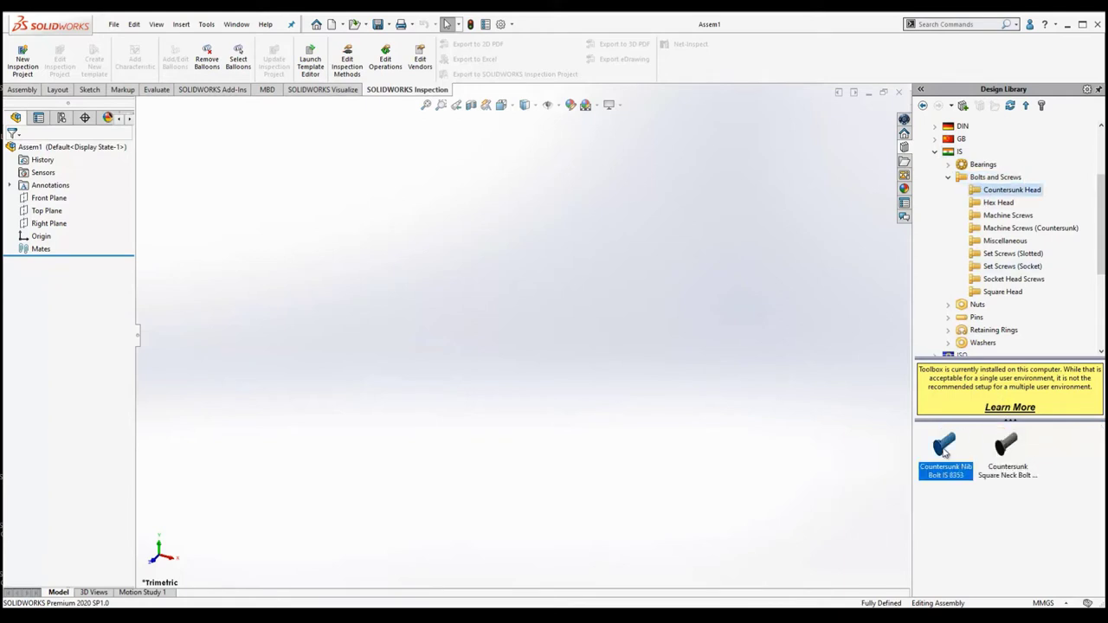
pyautogui.rightClick(943, 447)
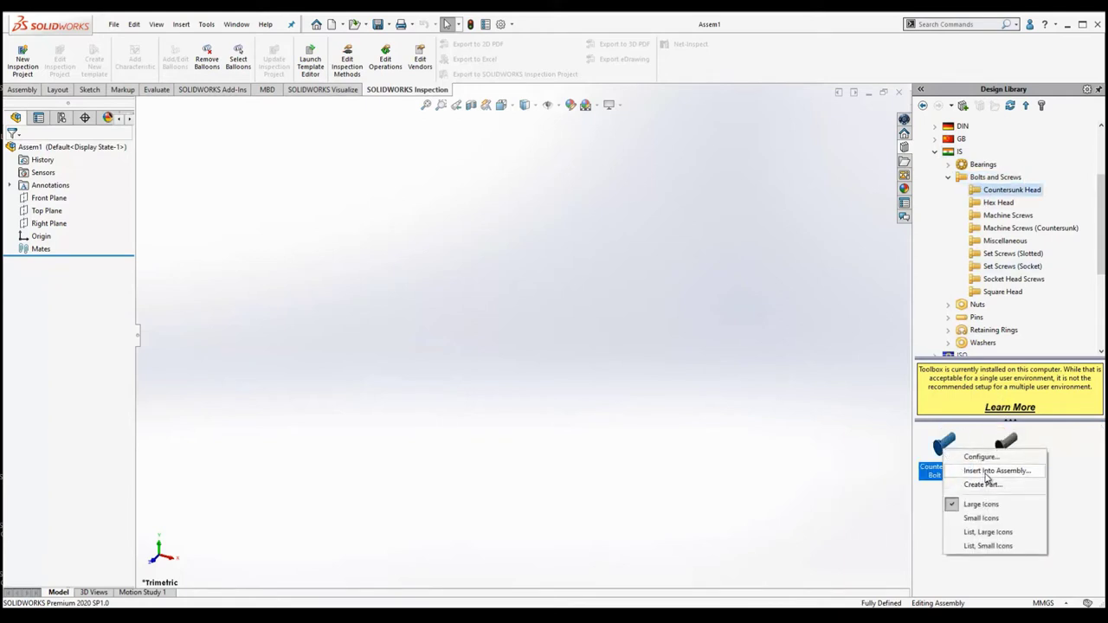
pyautogui.click(993, 469)
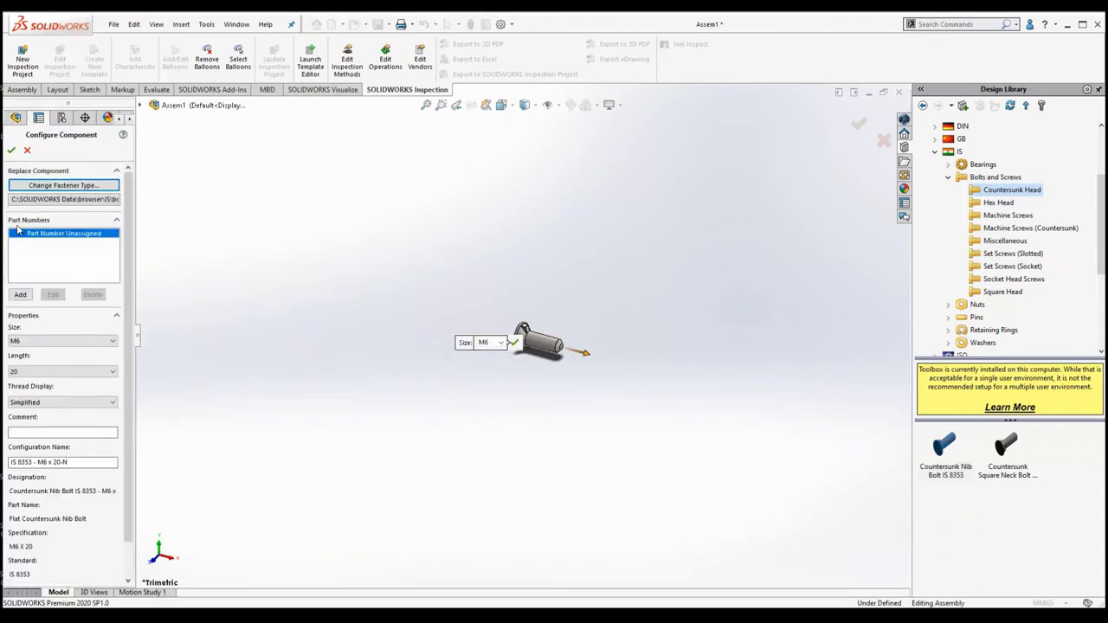
# - Accept the bolt's M6 × 20 configuration and select the placed bolt
pyautogui.click(12, 152)
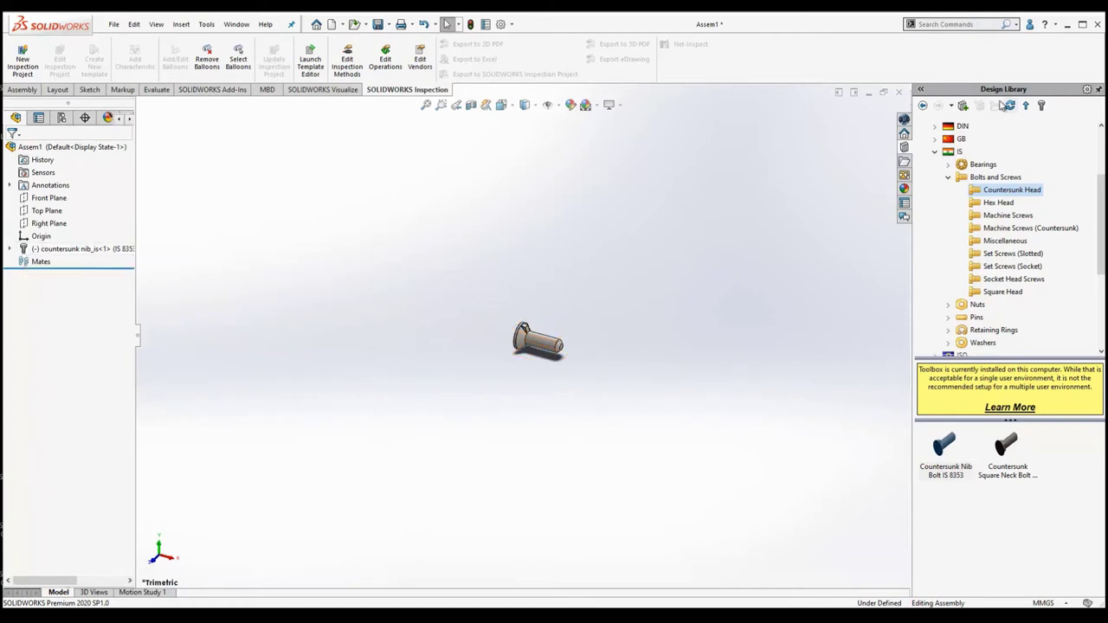
pyautogui.rightClick(47, 249)
pyautogui.click(391, 270)
# - Drag the bolt's length dimension out to 100 mm
pyautogui.doubleClick(554, 344)
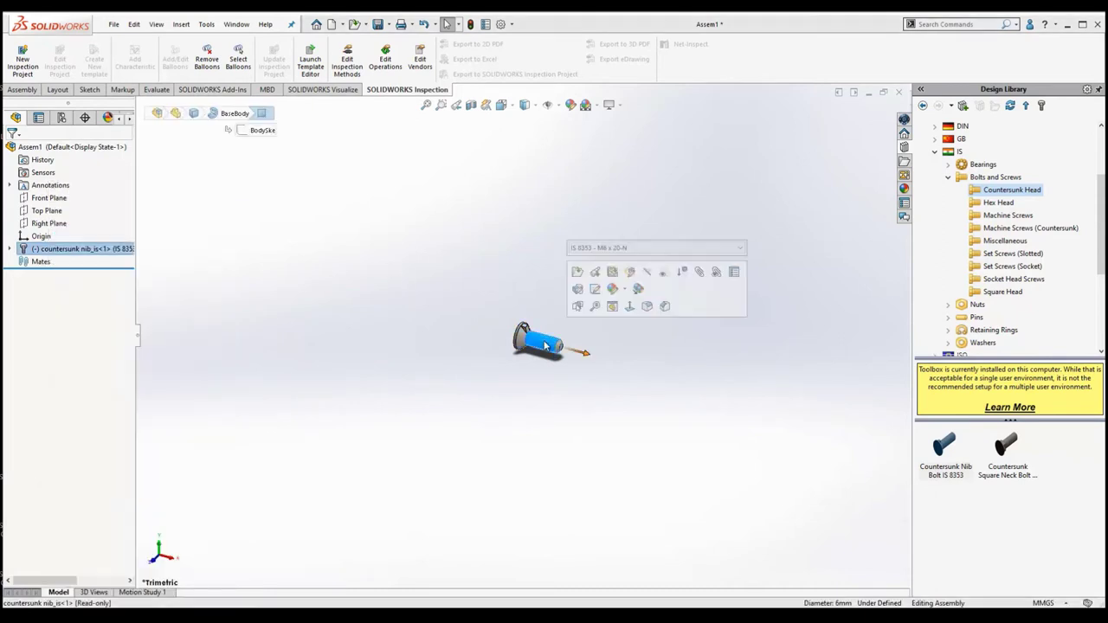
pyautogui.moveTo(587, 360); pyautogui.dragTo(732, 394)
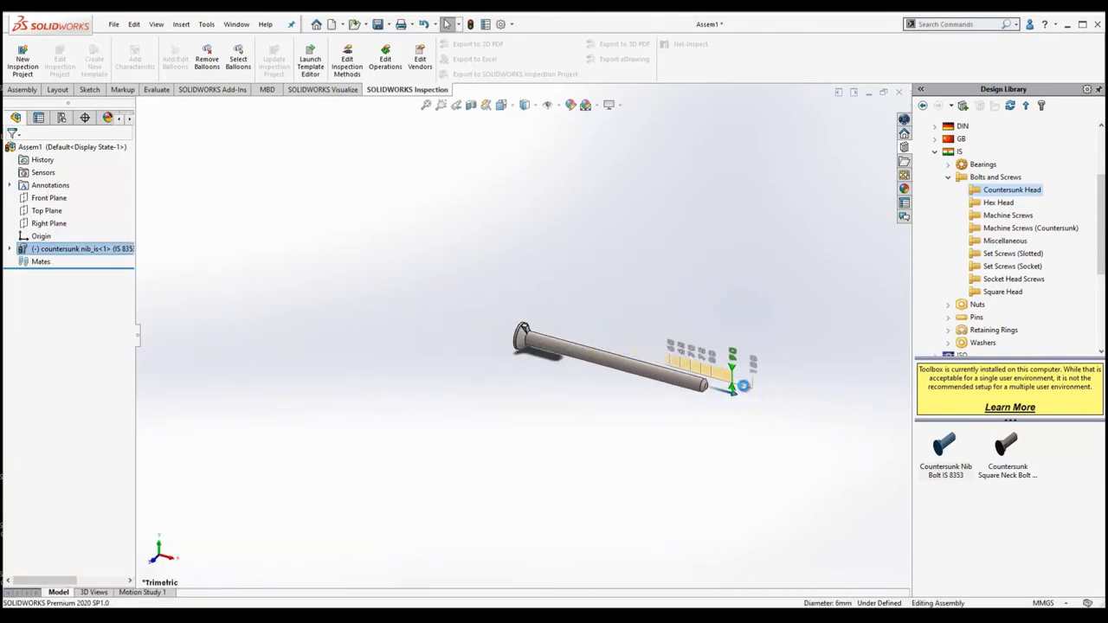
pyautogui.moveTo(732, 394); pyautogui.dragTo(744, 390)
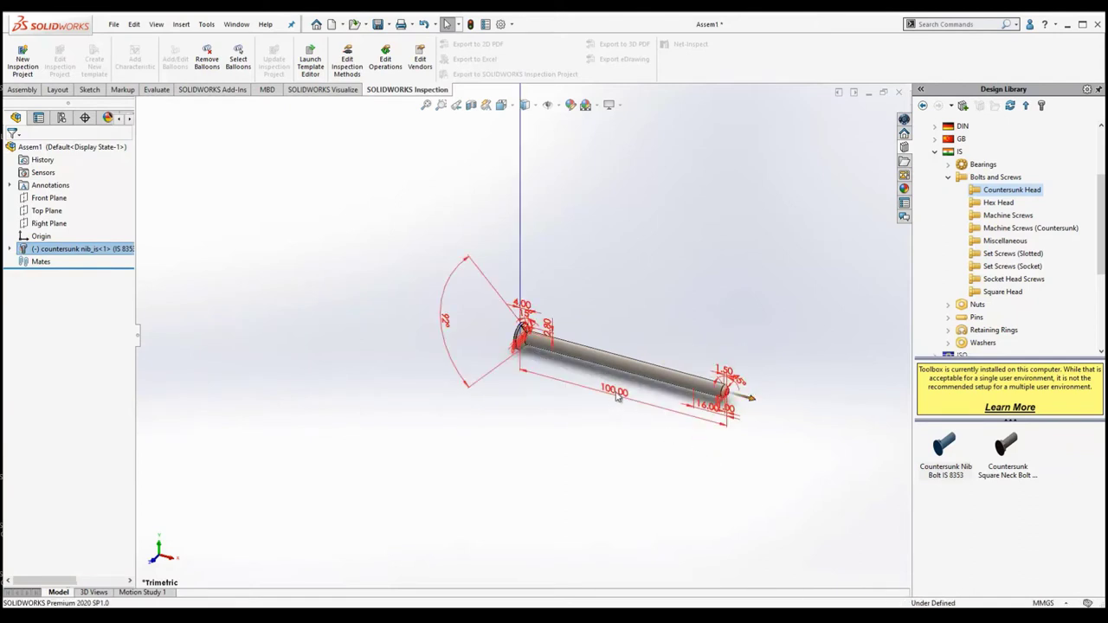
pyautogui.click(617, 403)
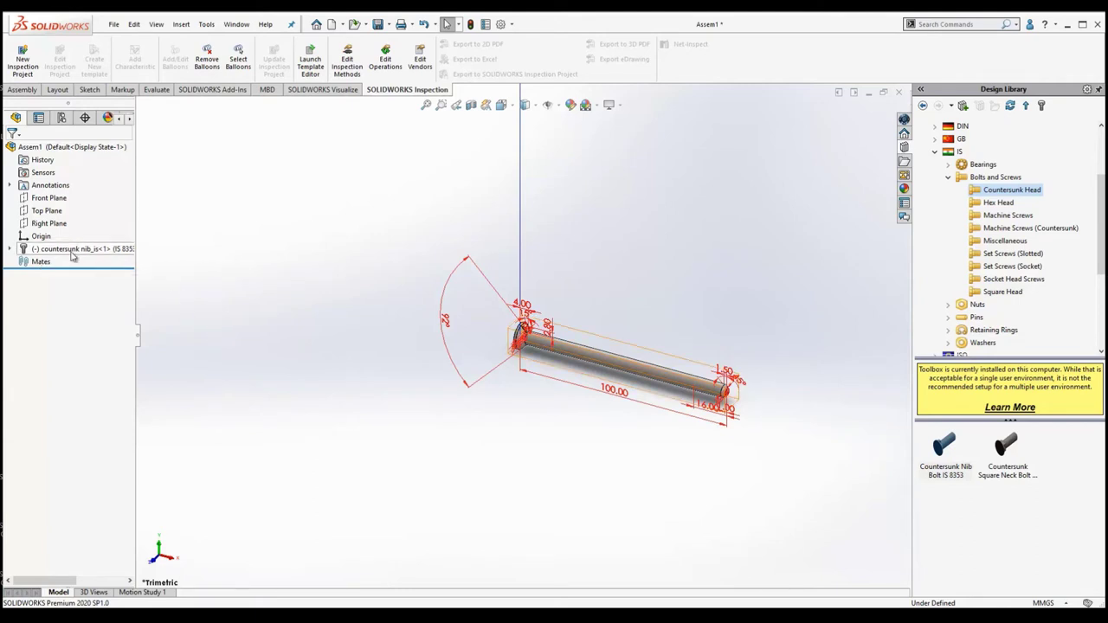
pyautogui.rightClick(73, 253)
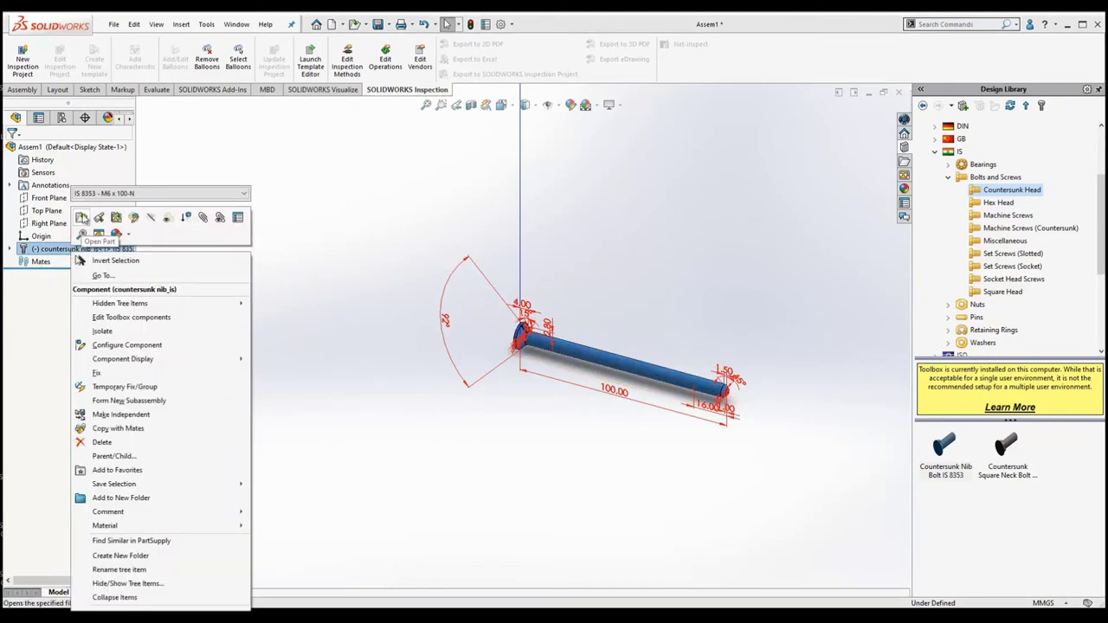
# - Open the lengthened bolt as its own part and save it on the Desktop as 'custom fastener'
pyautogui.click(80, 218)
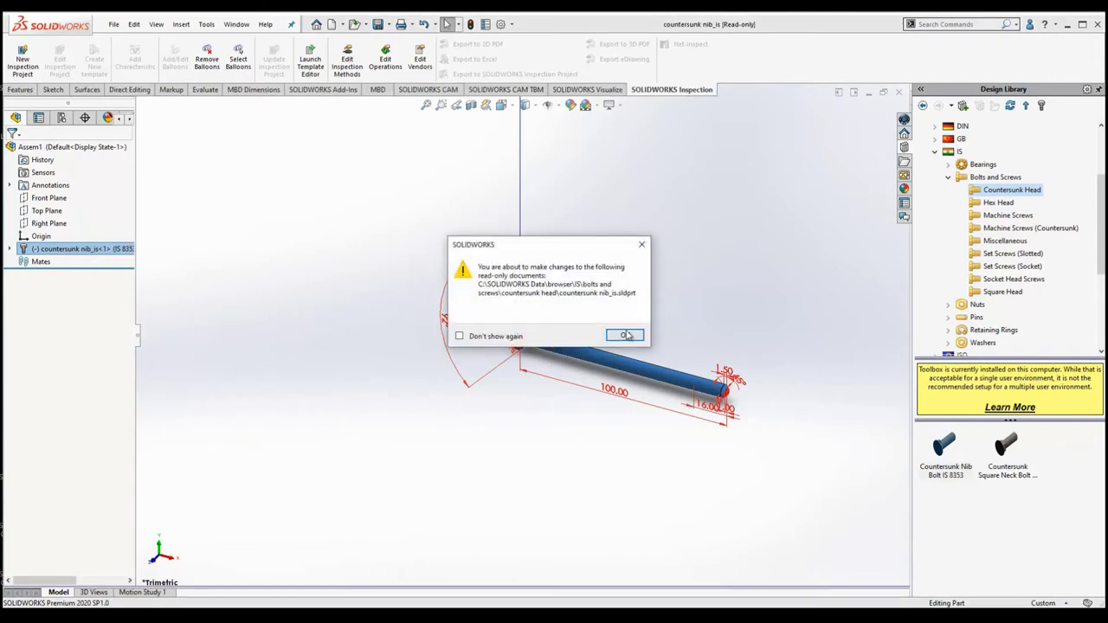
pyautogui.click(624, 335)
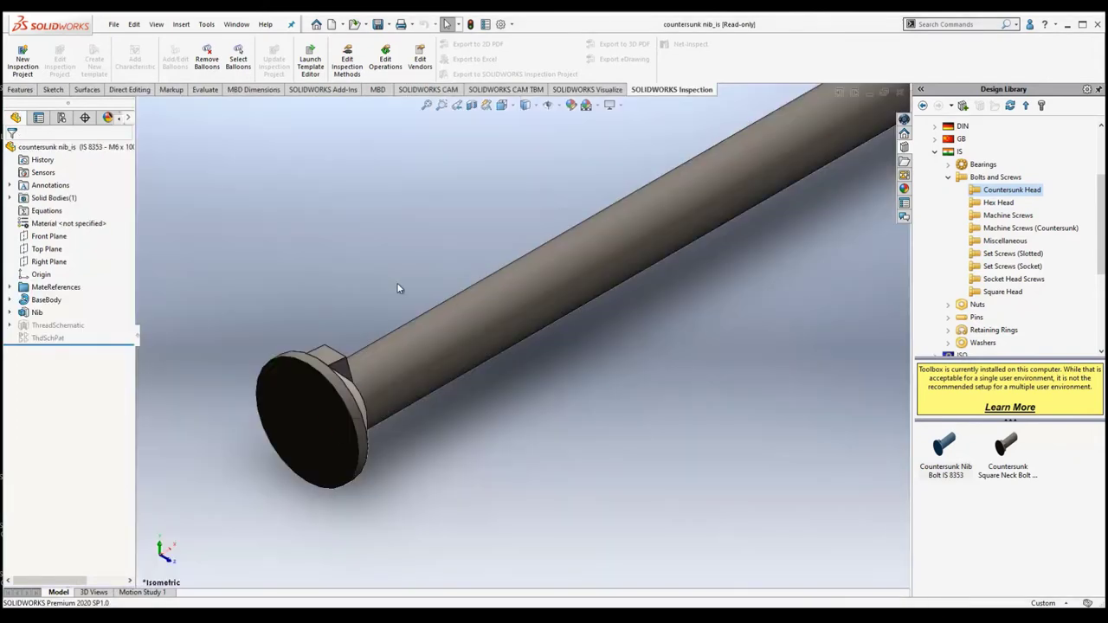
pyautogui.click(113, 24)
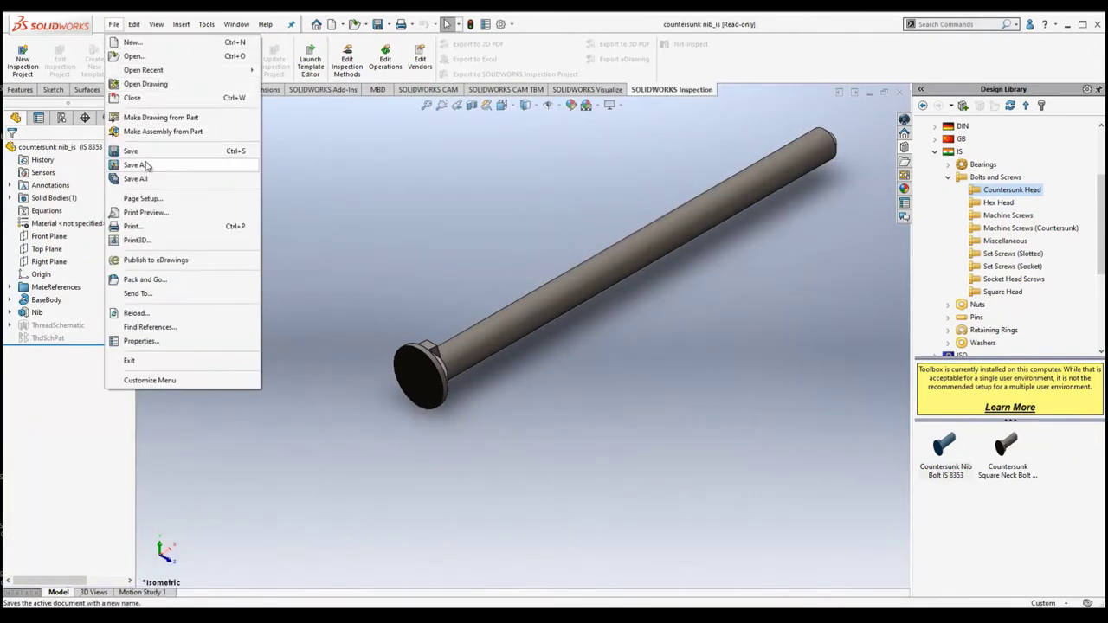
pyautogui.click(147, 166)
pyautogui.click(550, 275)
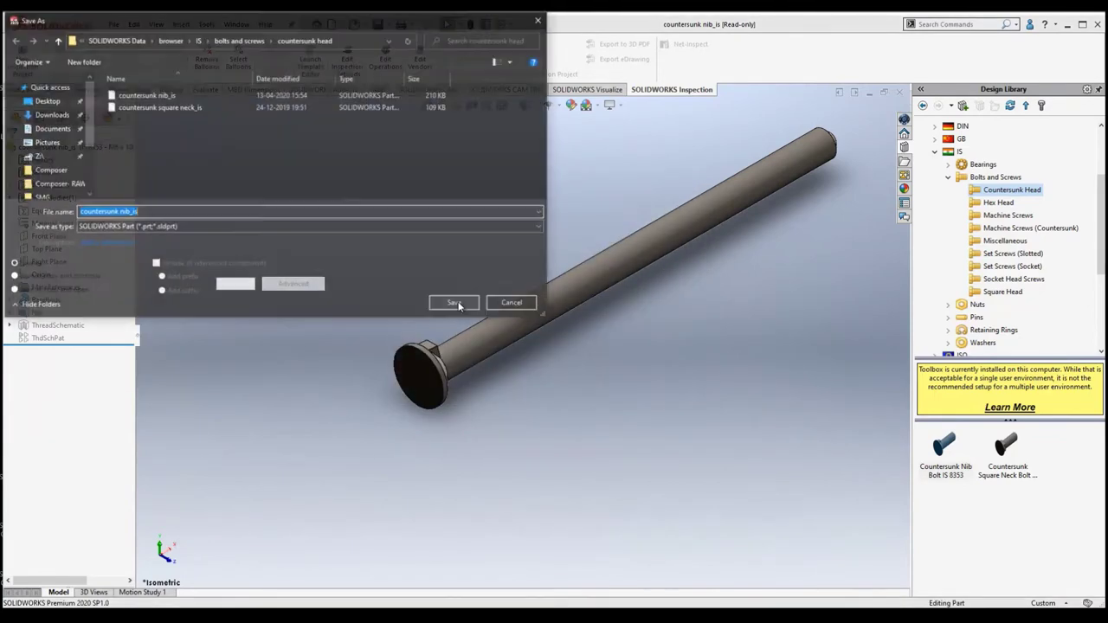
pyautogui.click(57, 103)
pyautogui.click(150, 213)
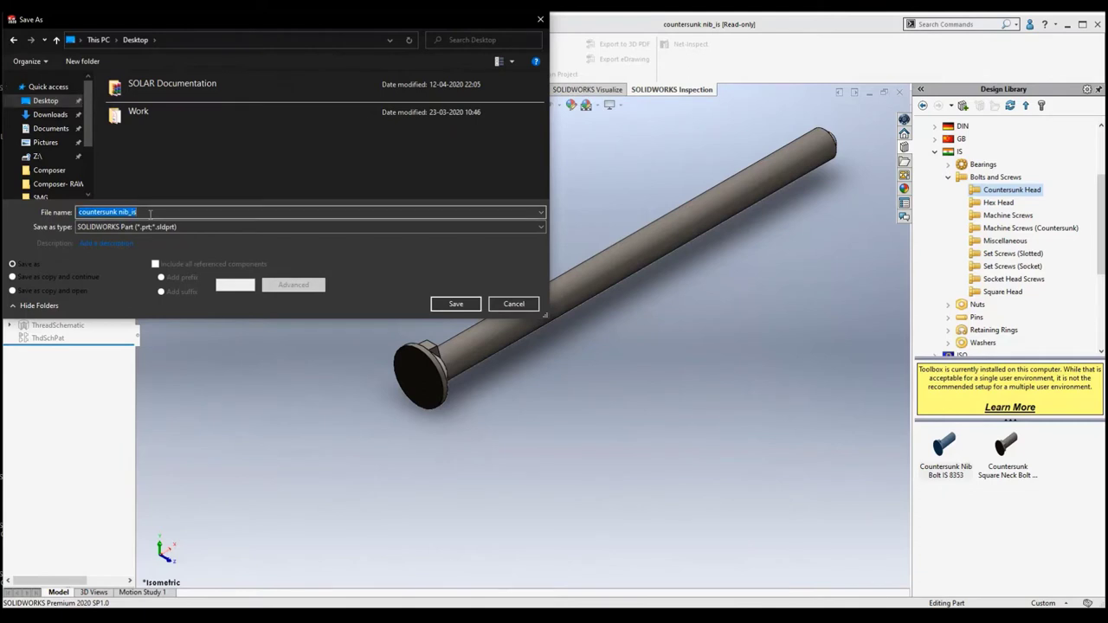
pyautogui.write('custom fastener')
pyautogui.click(457, 304)
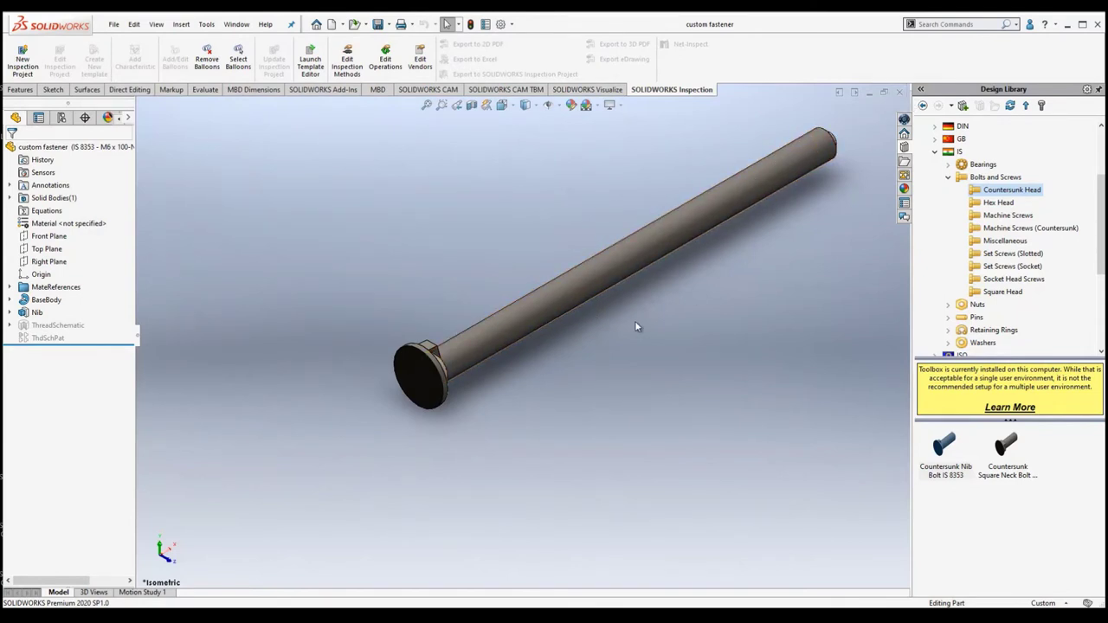
# - Close the current assembly, discarding its unsaved changes
pyautogui.click(899, 92)
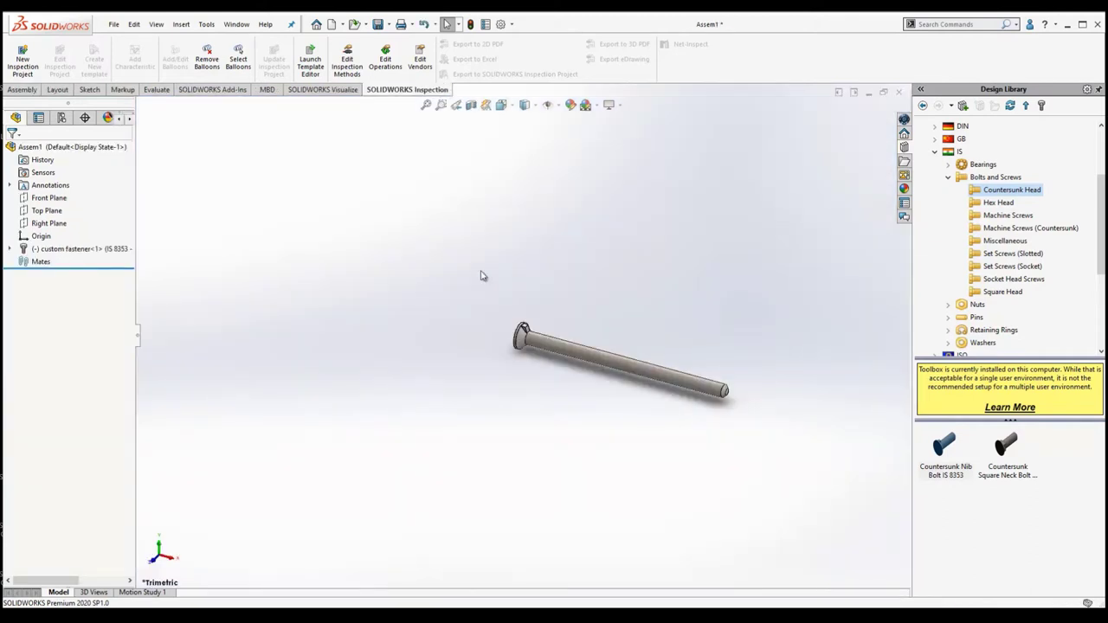
pyautogui.click(884, 91)
pyautogui.click(584, 334)
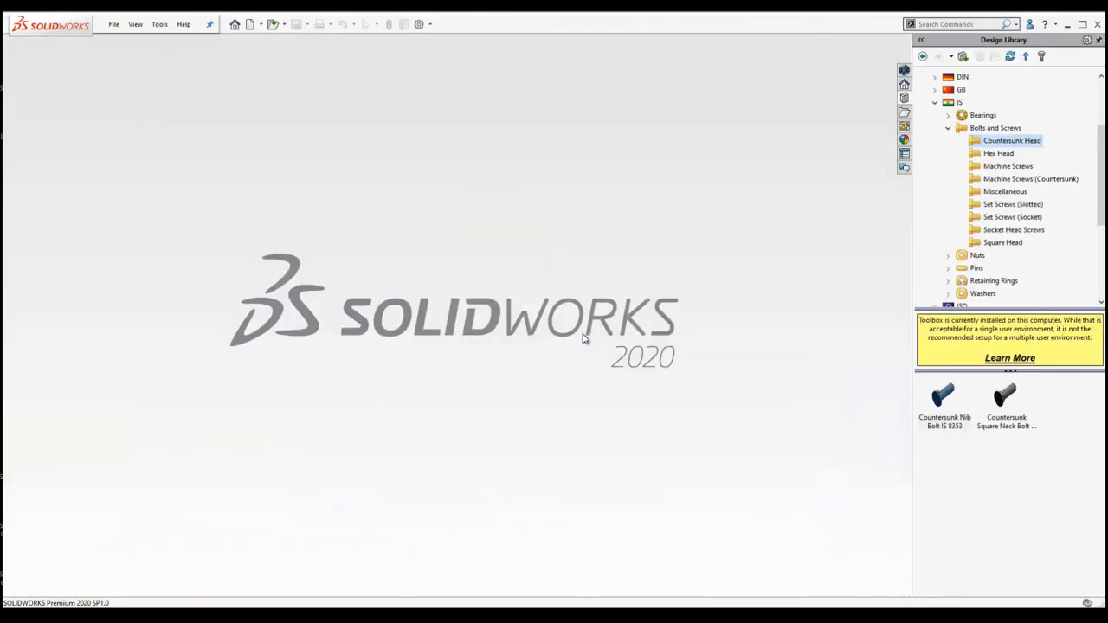
# - Start a new assembly and place the custom fastener part at the origin
pyautogui.click(249, 23)
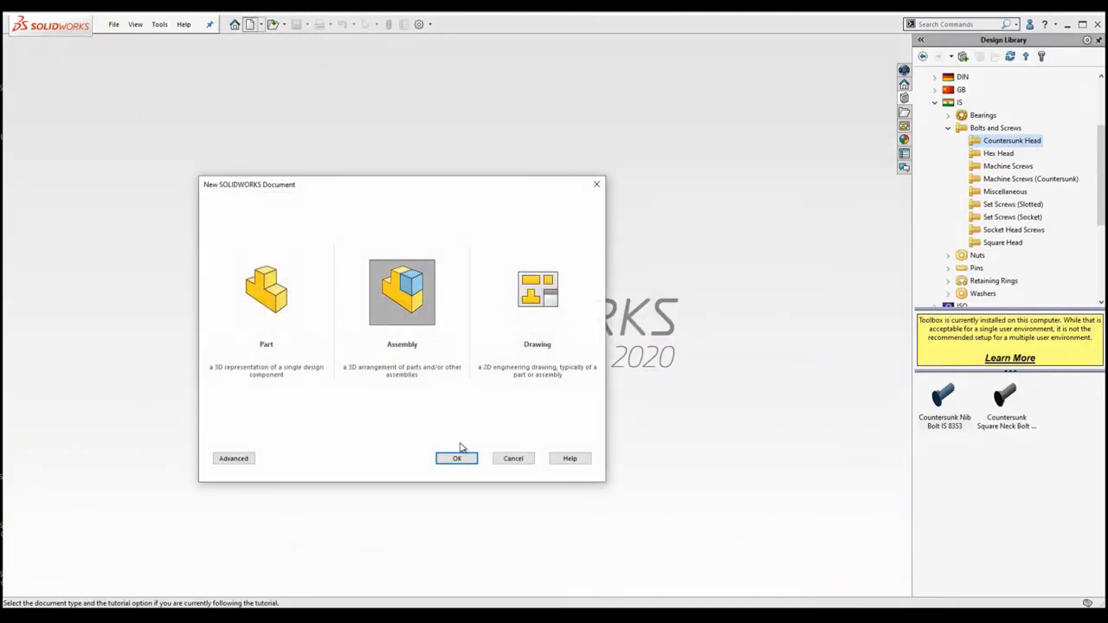
pyautogui.click(458, 459)
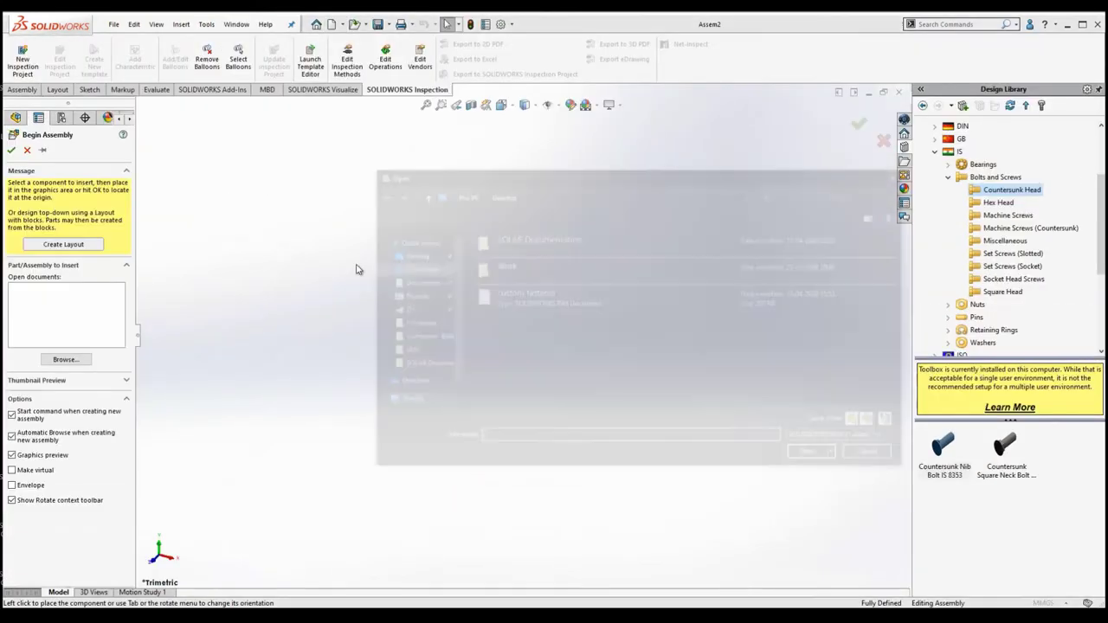
pyautogui.click(523, 303)
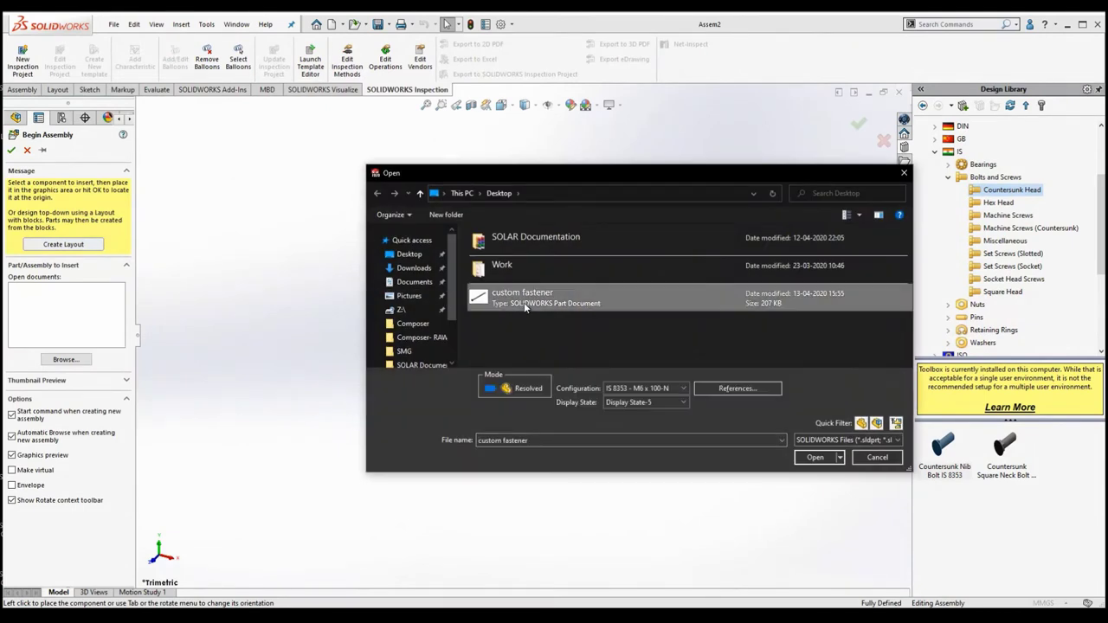
pyautogui.click(814, 457)
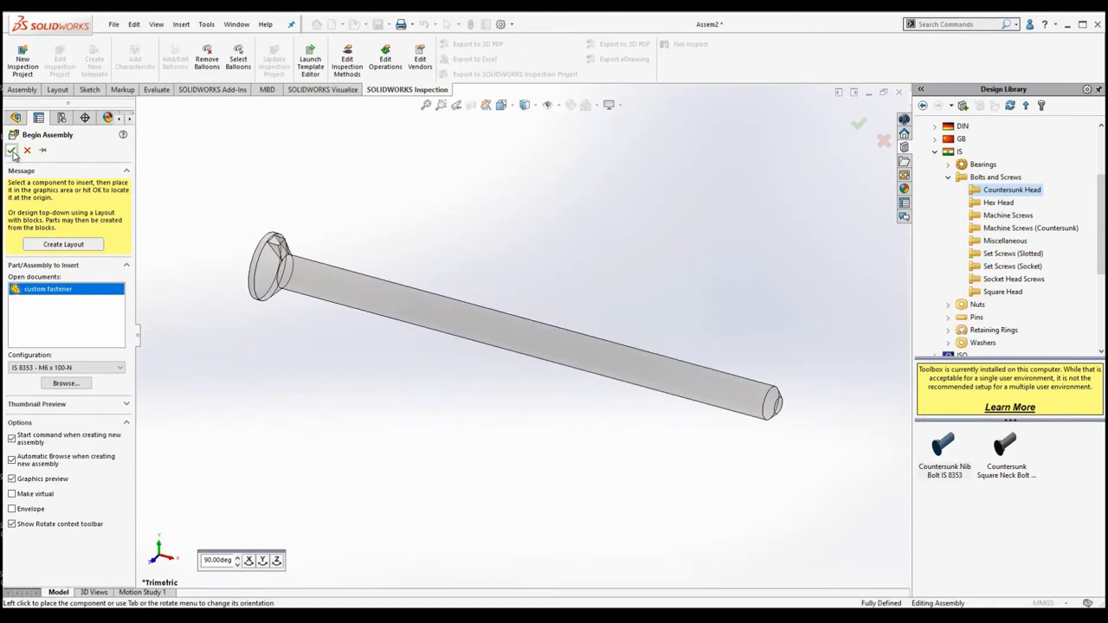
pyautogui.click(12, 150)
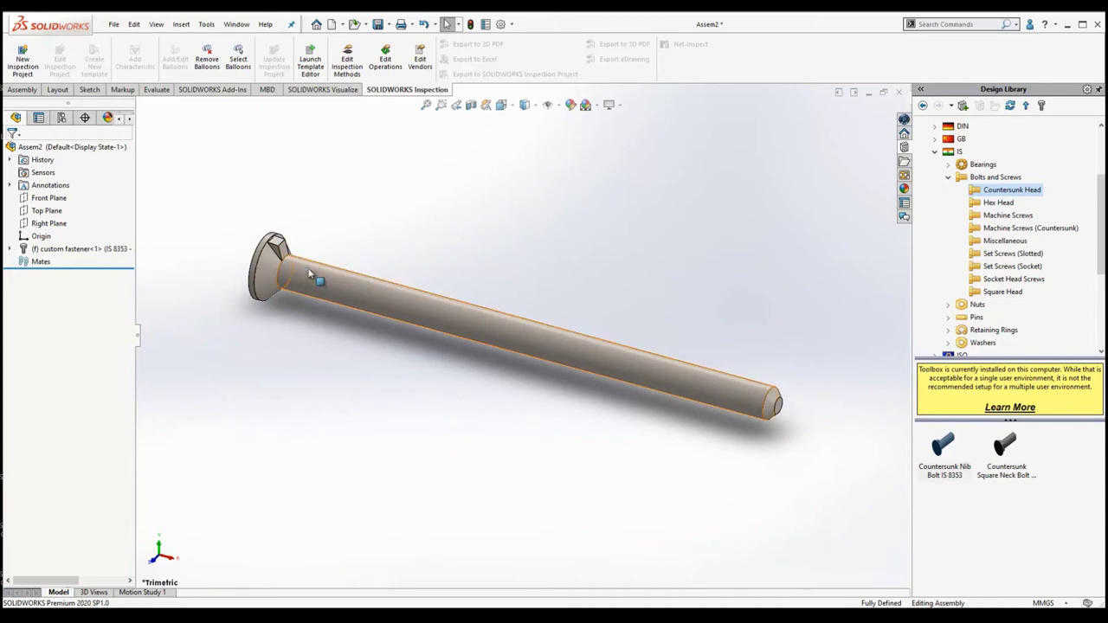
# - Close the assembly unsaved, maximize the Toolbox data utilities folder, and launch sldsetdocprop
pyautogui.click(899, 92)
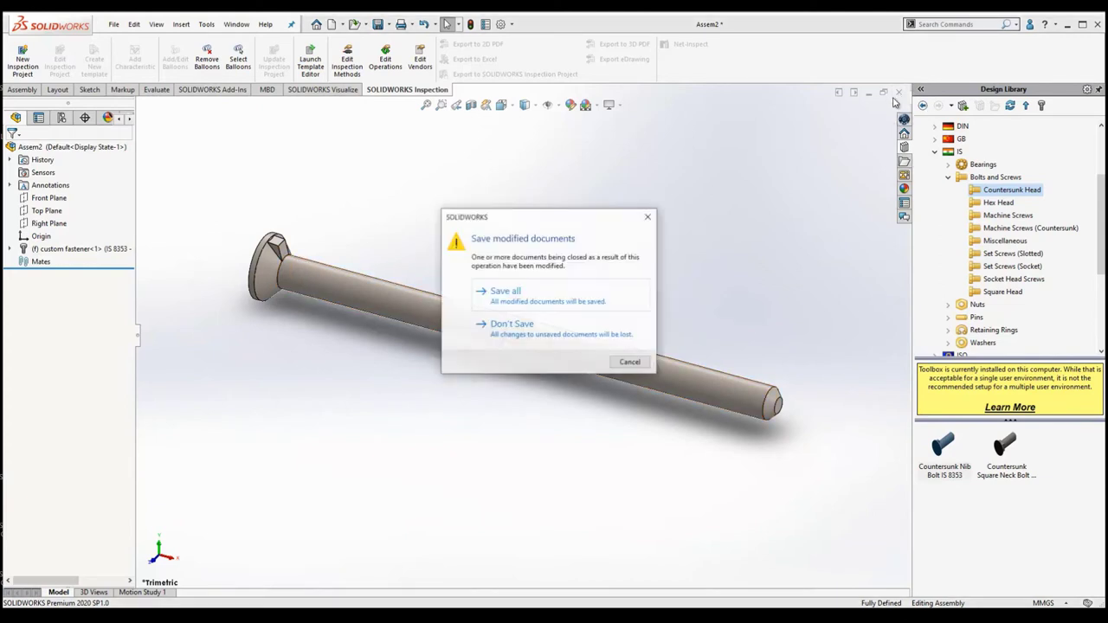
pyautogui.click(547, 334)
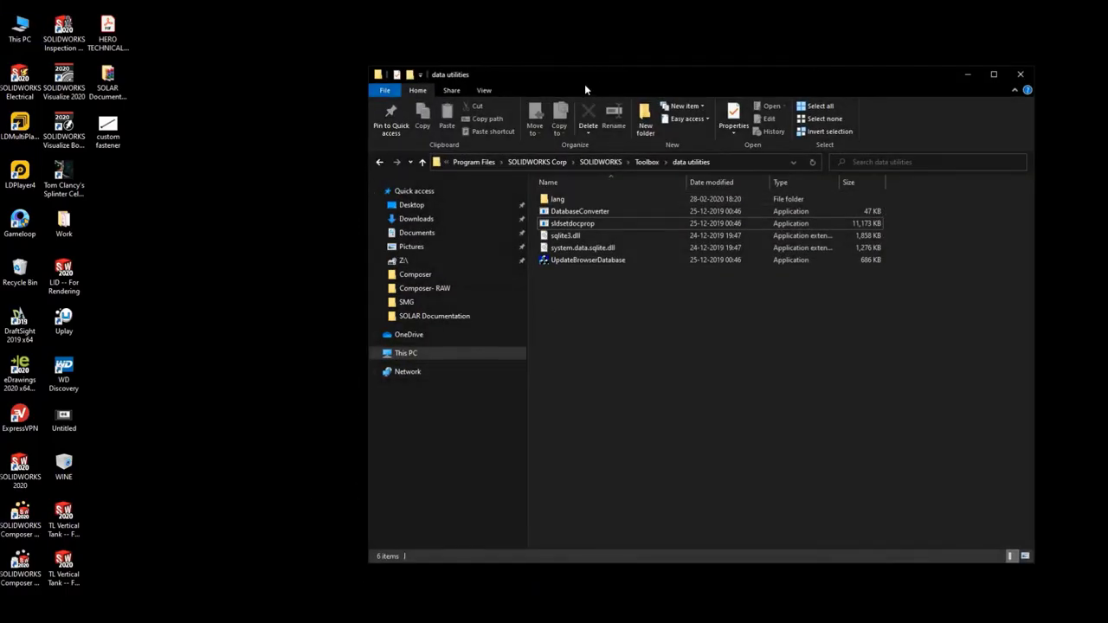
pyautogui.doubleClick(586, 78)
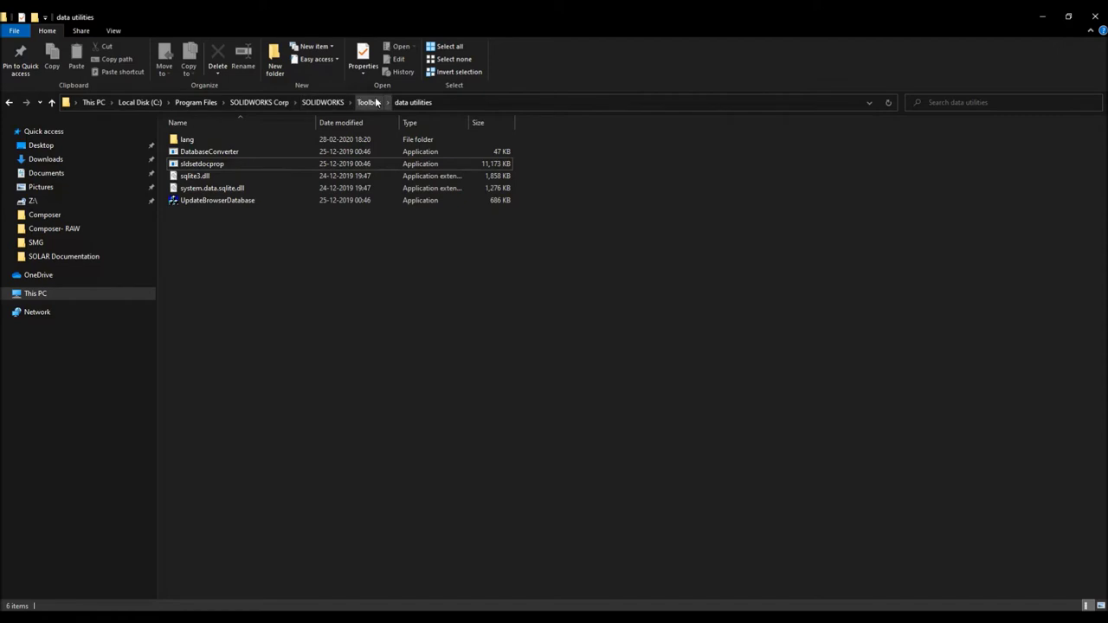
pyautogui.doubleClick(209, 167)
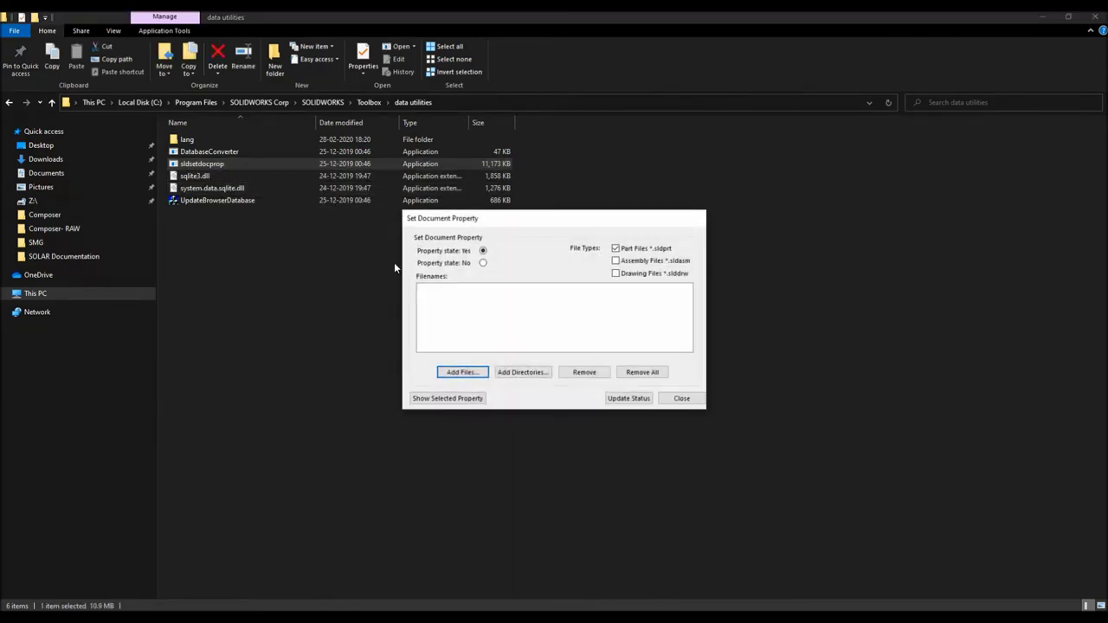
# - Set the property state of Desktop custom fastener.SLDPRT to No, update status, and close the utility
pyautogui.click(482, 263)
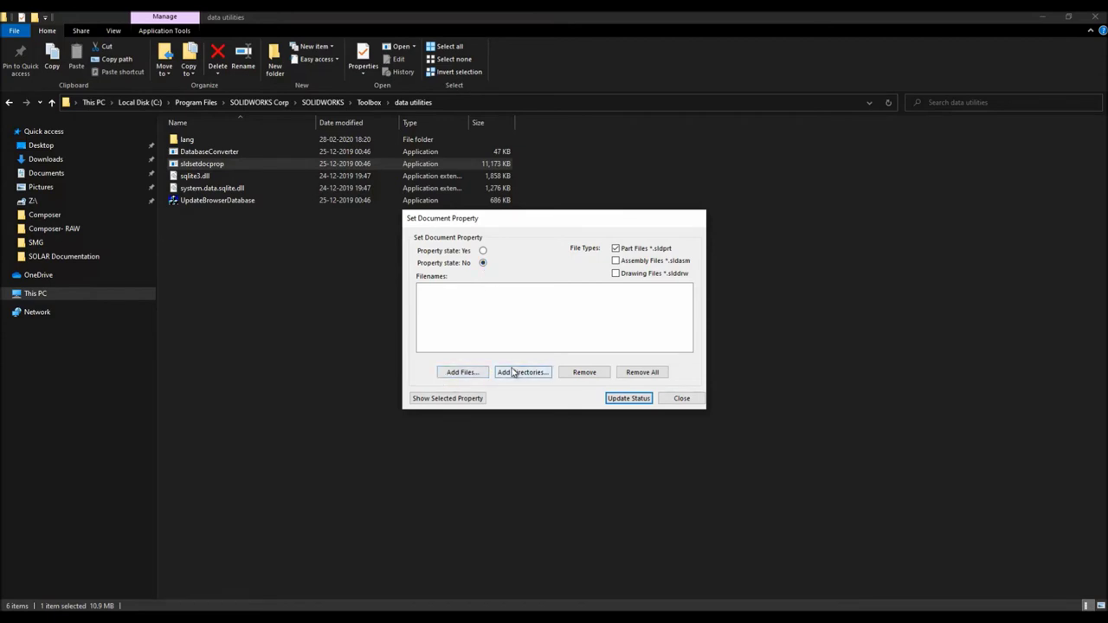
pyautogui.click(461, 372)
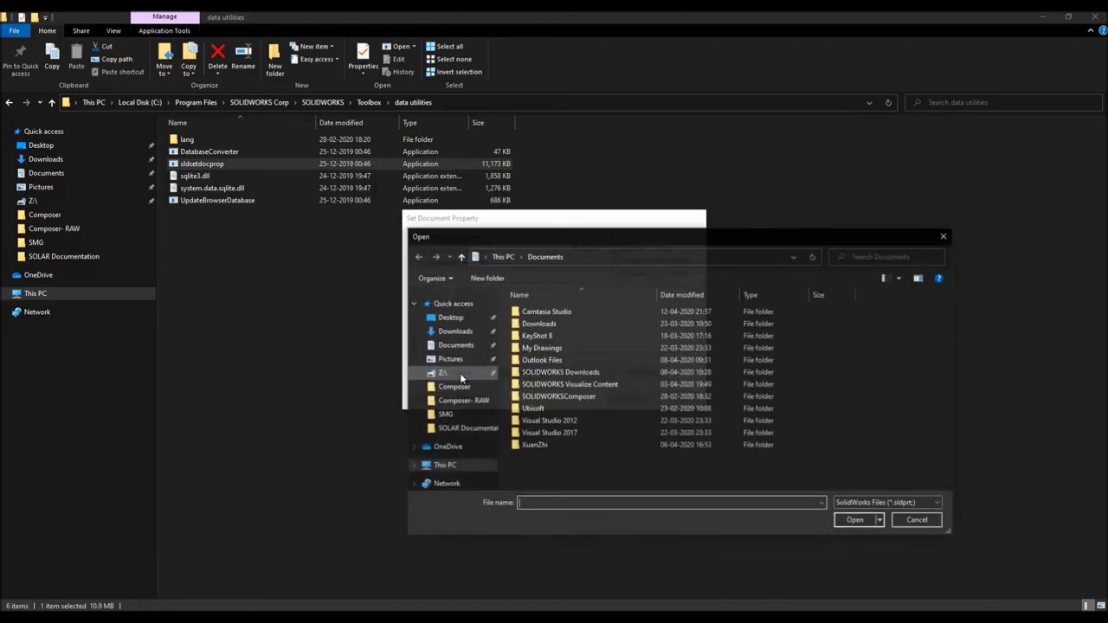
pyautogui.click(450, 318)
pyautogui.click(582, 367)
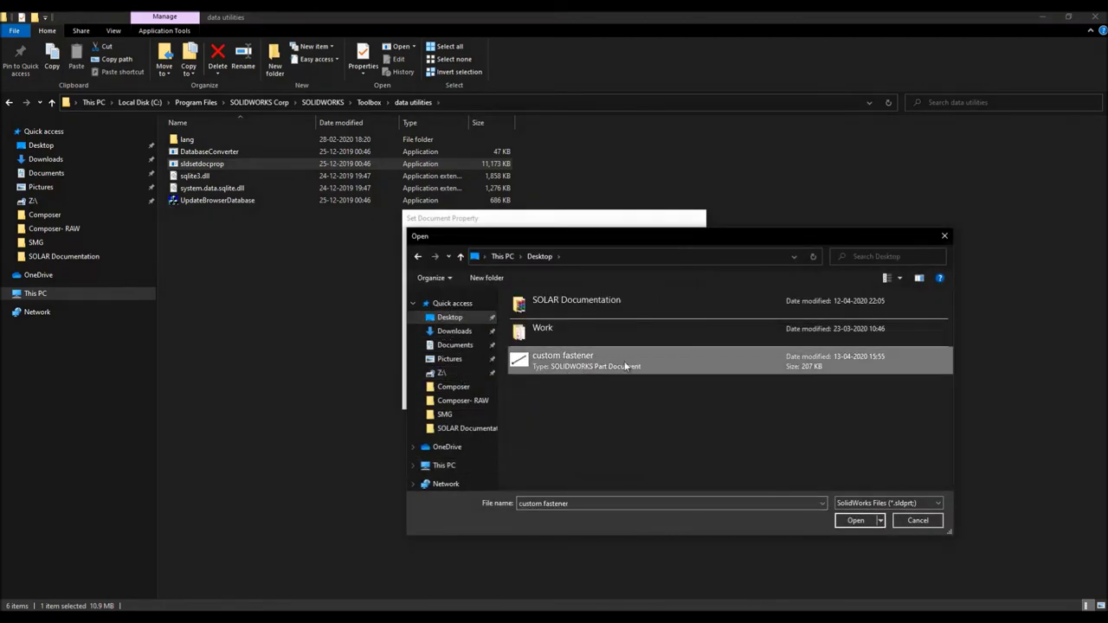
pyautogui.click(855, 520)
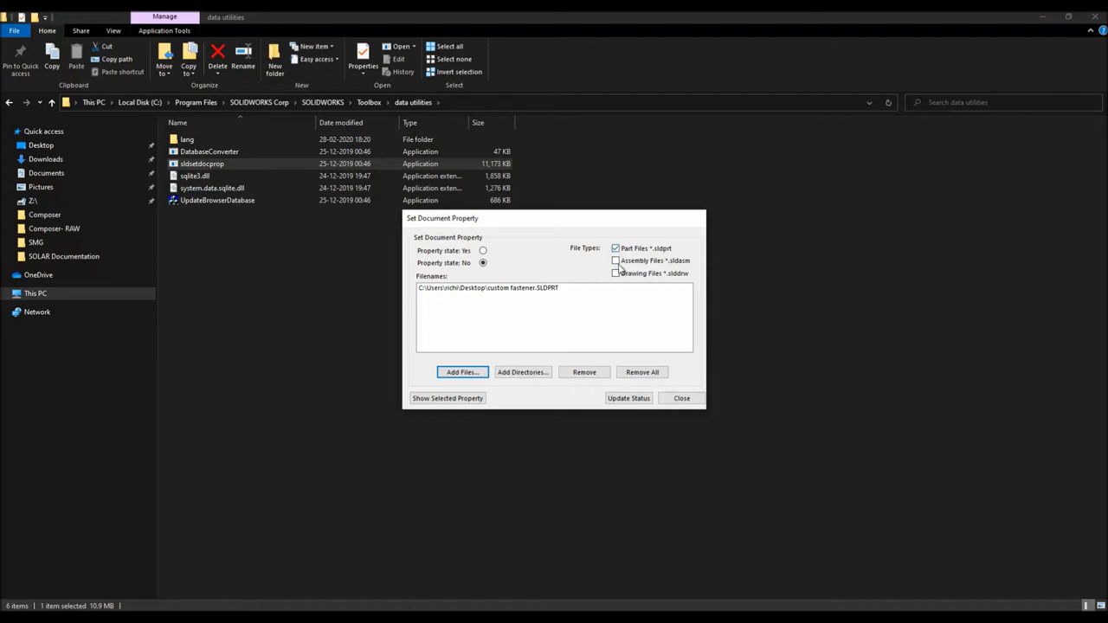
pyautogui.click(622, 400)
pyautogui.click(695, 398)
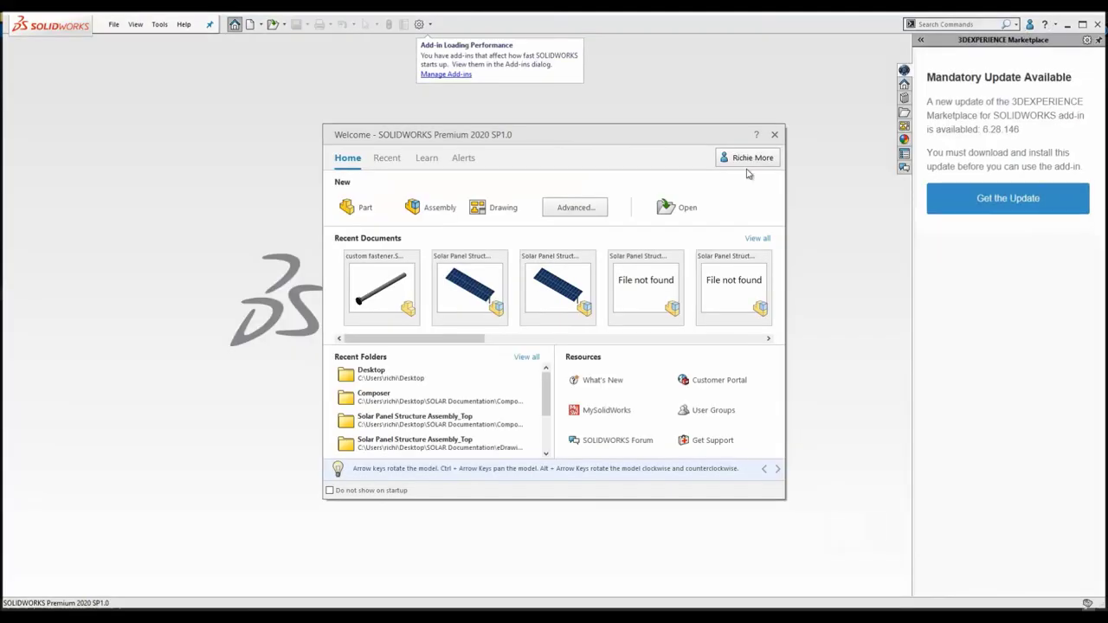
# - Dismiss the Welcome screen and create a new assembly document
pyautogui.click(776, 134)
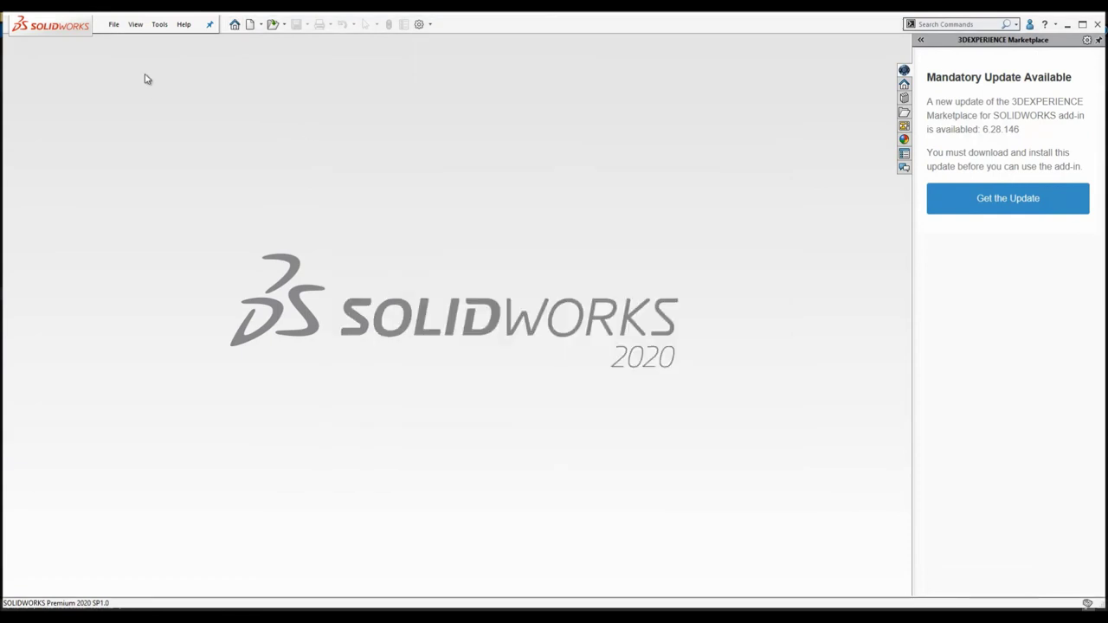
pyautogui.click(251, 24)
pyautogui.click(410, 318)
pyautogui.click(462, 459)
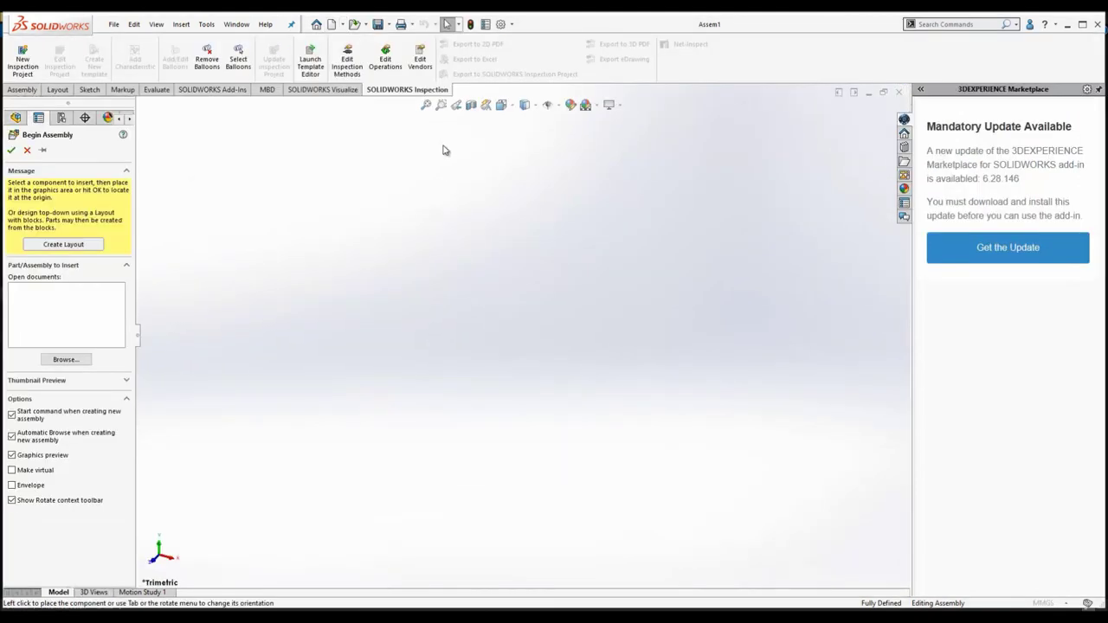
# - Insert the custom fastener part at the origin of Assem1 and orbit to inspect it
pyautogui.click(542, 310)
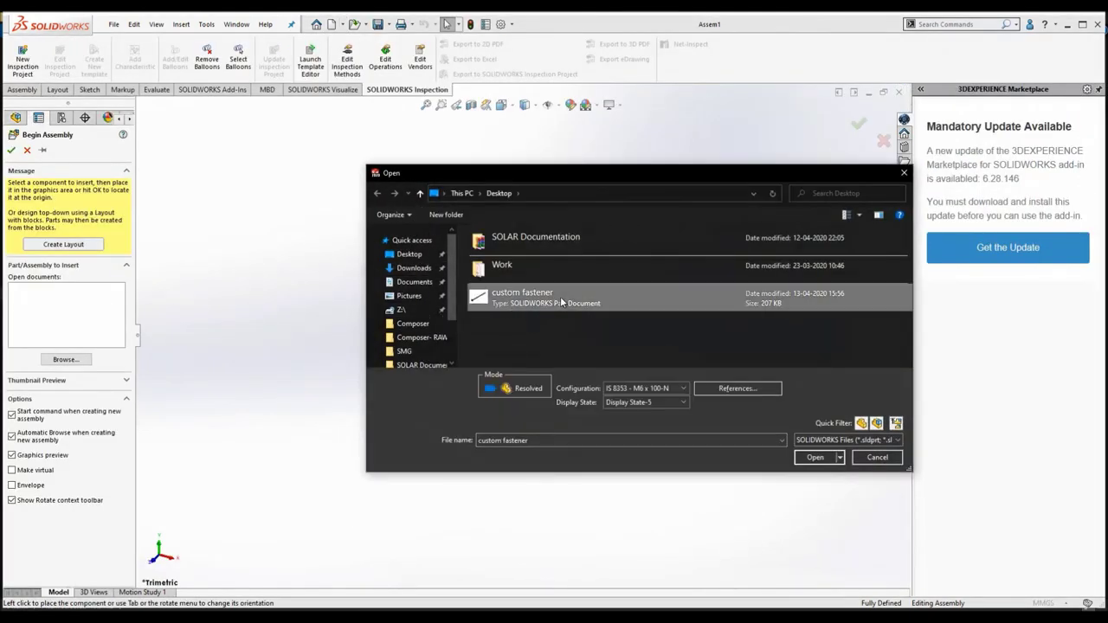
pyautogui.click(815, 458)
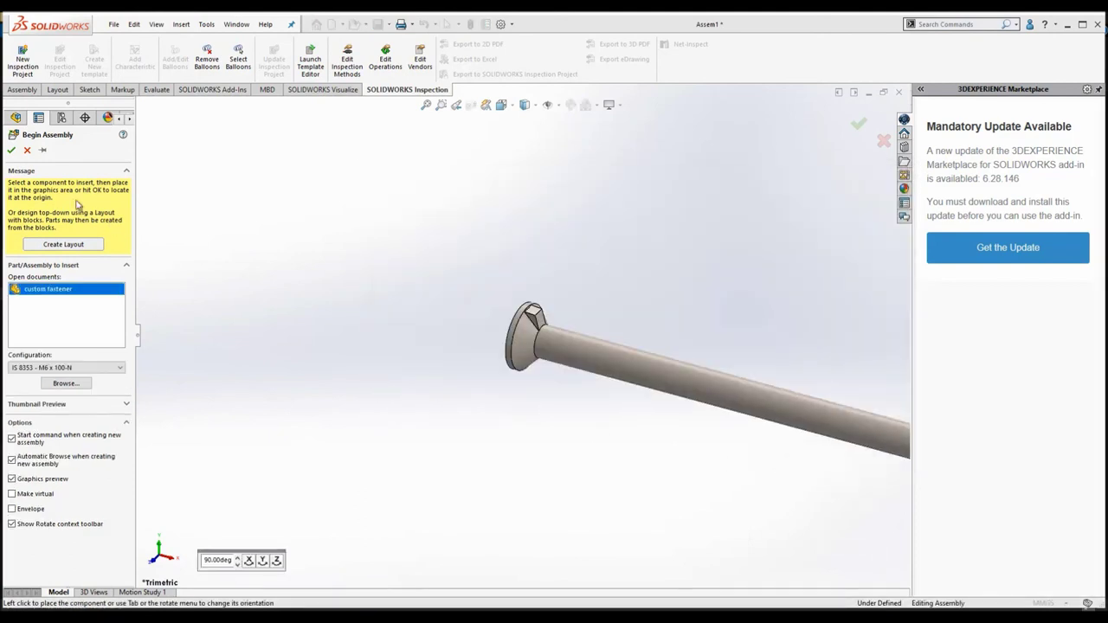
pyautogui.click(11, 152)
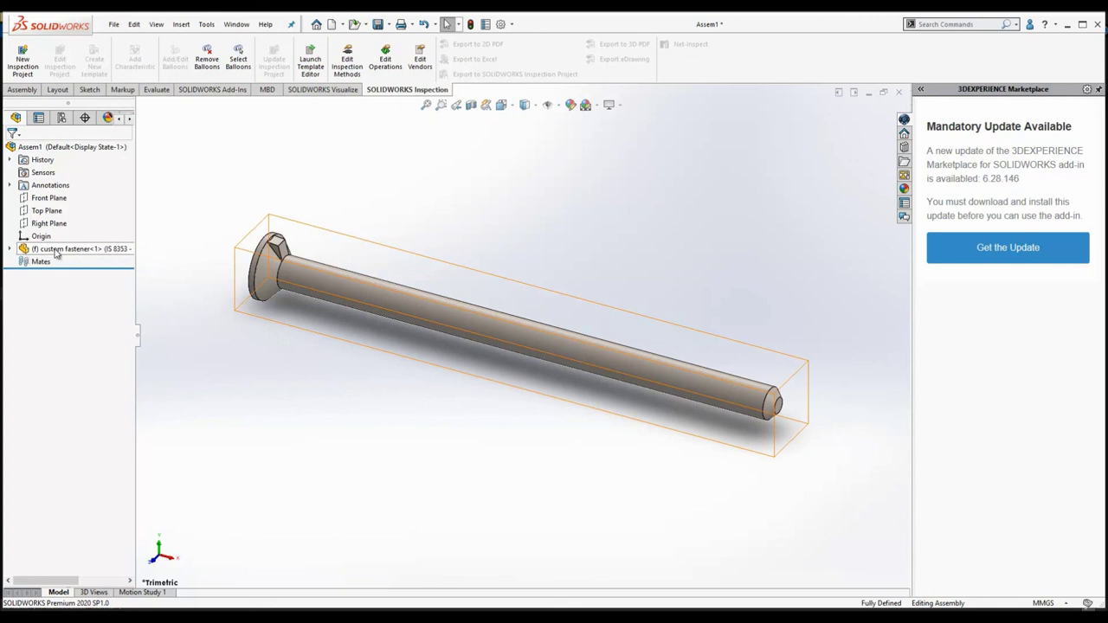
pyautogui.moveTo(270, 216)
pyautogui.mouseDown(button='middle')
pyautogui.moveTo(347, 210)
pyautogui.moveTo(344, 228)
pyautogui.mouseUp(button='middle')
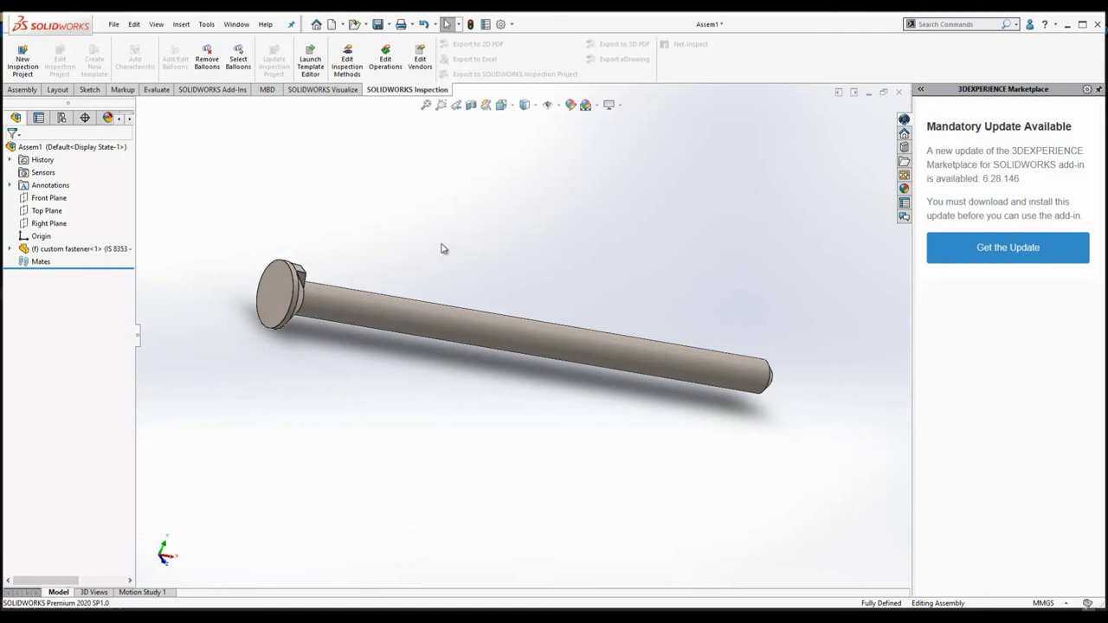
pyautogui.moveTo(442, 247); pyautogui.dragTo(396, 234, button='middle')
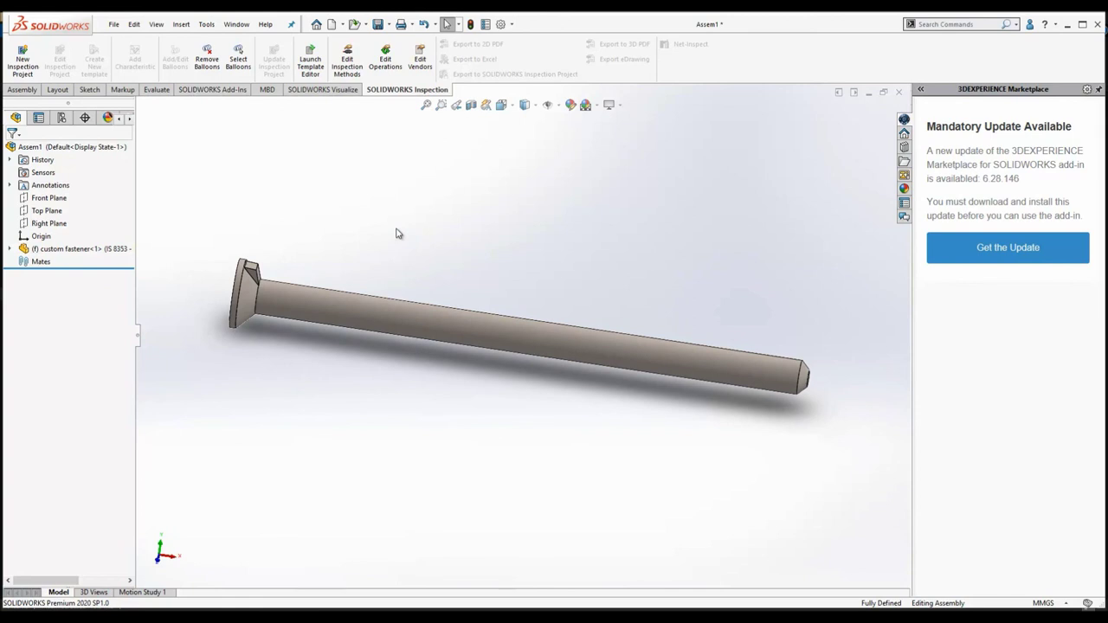